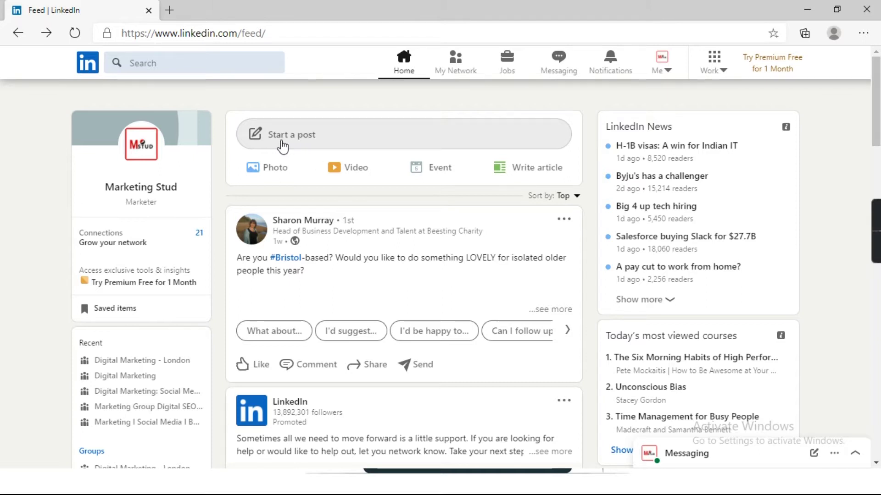
- Start a new LinkedIn post and choose Create a poll
left_click(296, 140)
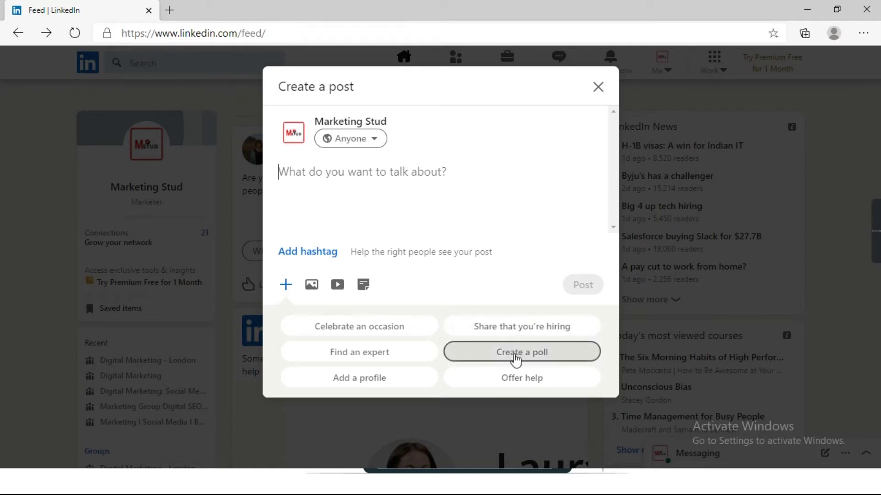
left_click(532, 354)
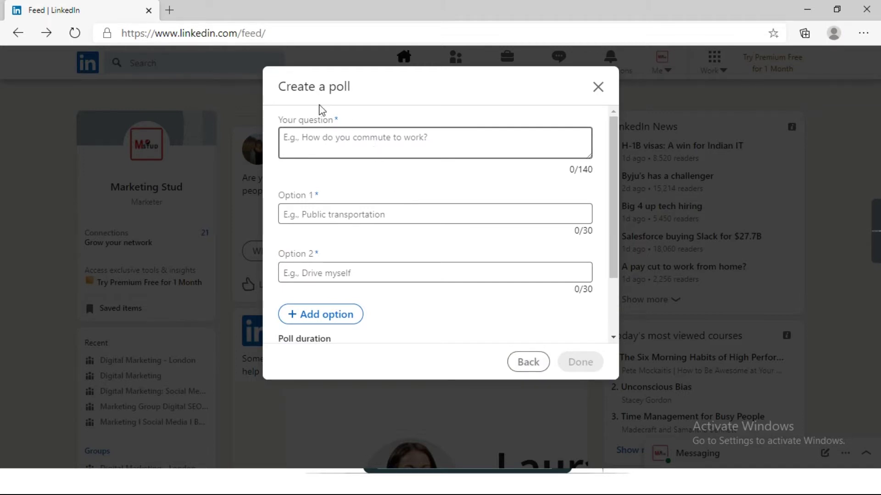
- Paste the question from Notepad and add 'the' so it reads 'Which brand's burgers do you like the most?'
left_click_drag(280, 86, 359, 94)
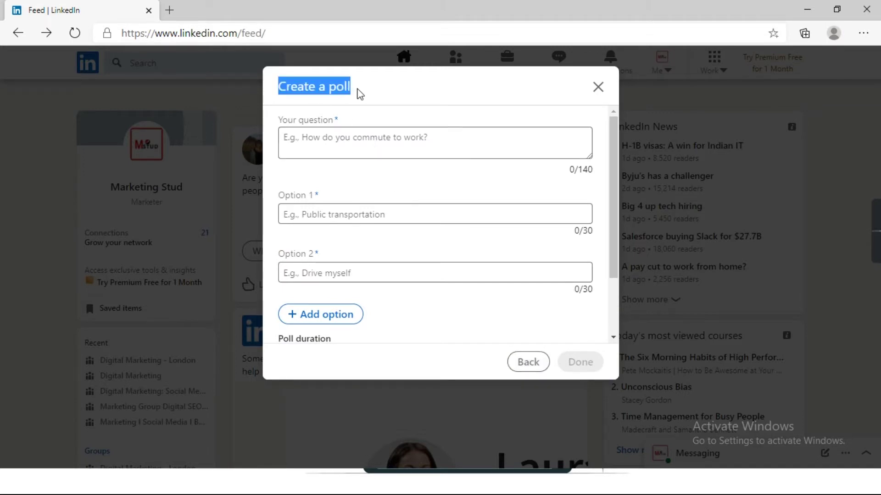
left_click(355, 137)
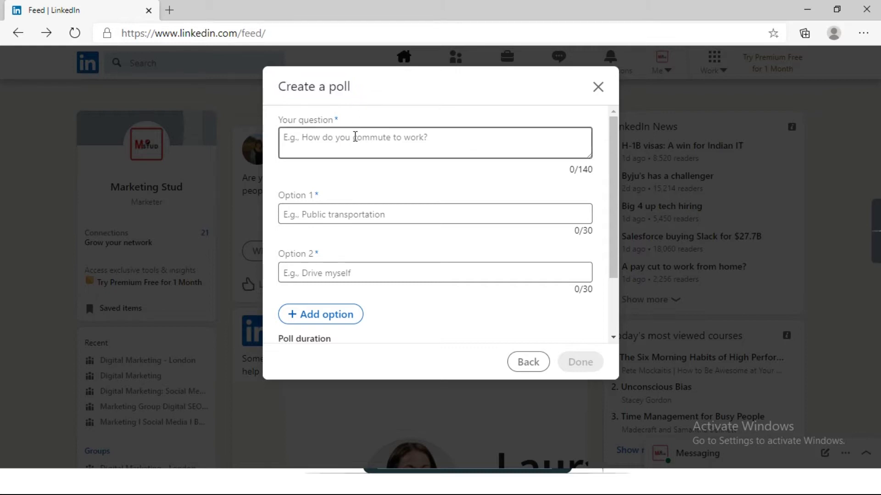
key("alt+Tab")
key("alt+Tab")
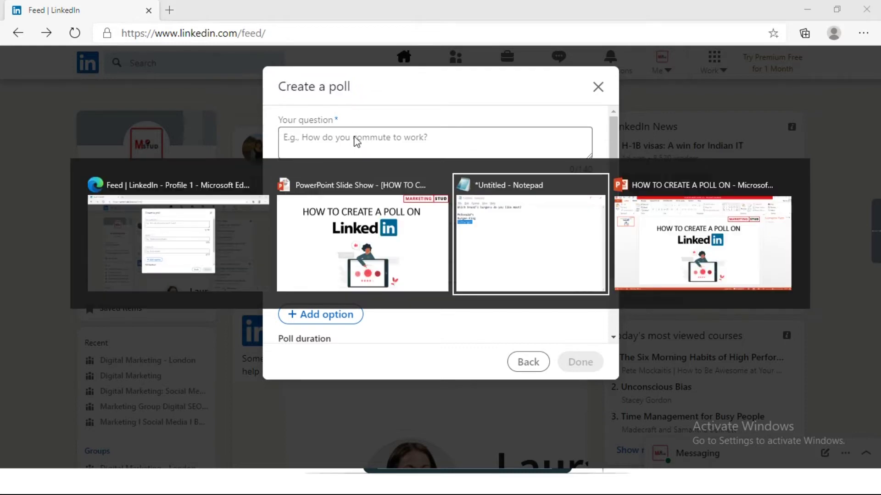
key("Up")
key("Up")
key("ctrl+Home")
key("ctrl+shift+Right")
key("ctrl+shift+Right")
key("ctrl+shift+Right")
key("ctrl+shift+Right")
key("ctrl+shift+Right")
key("ctrl+shift+Right")
key("ctrl+shift+Right")
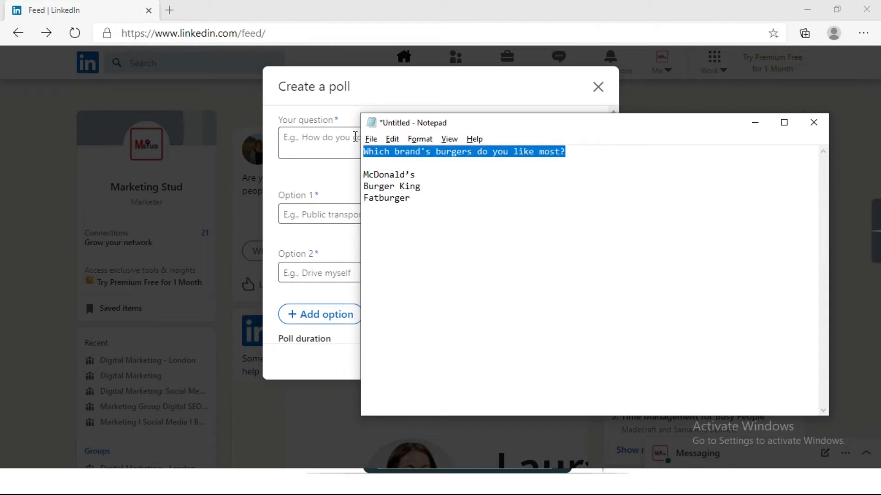
key("ctrl+c")
left_click(355, 137)
key("ctrl+v")
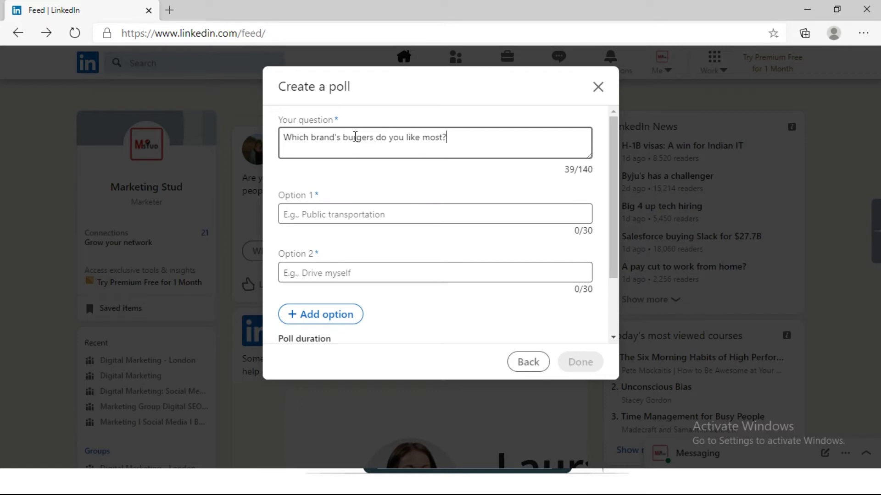
key("Left")
key("Left")
key("Left")
key("Left")
key("Left")
type("the")
key("Right")
key("Right")
key("Right")
- Select the McDonald's line in Notepad for the first poll option
key("alt+Tab")
key("Down")
key("Down")
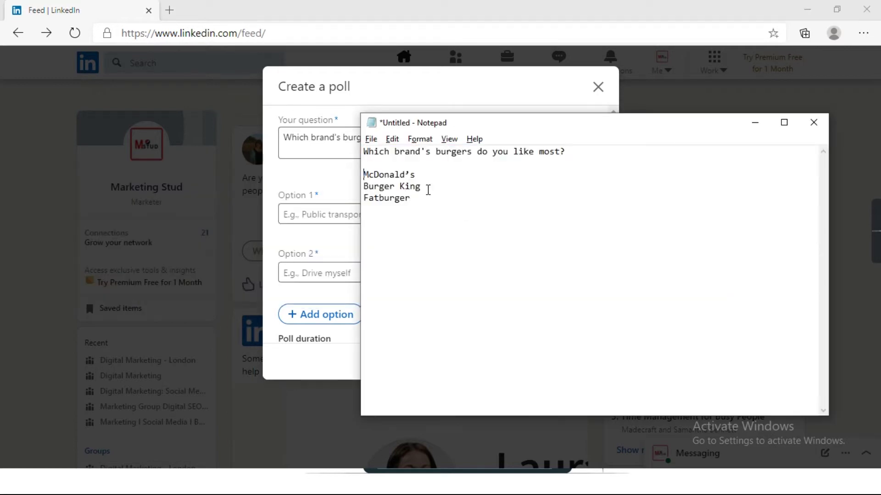
key("shift+End")
key("alt+Tab")
- Fill Option 1 with McDonald's and Option 2 with Burger King from Notepad
left_click(389, 212)
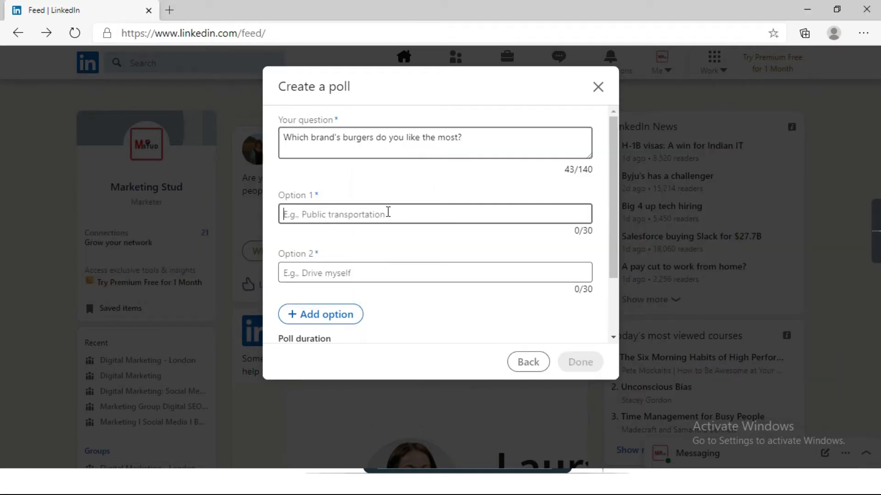
key("ctrl+v")
key("alt+Tab")
key("Down")
key("Home")
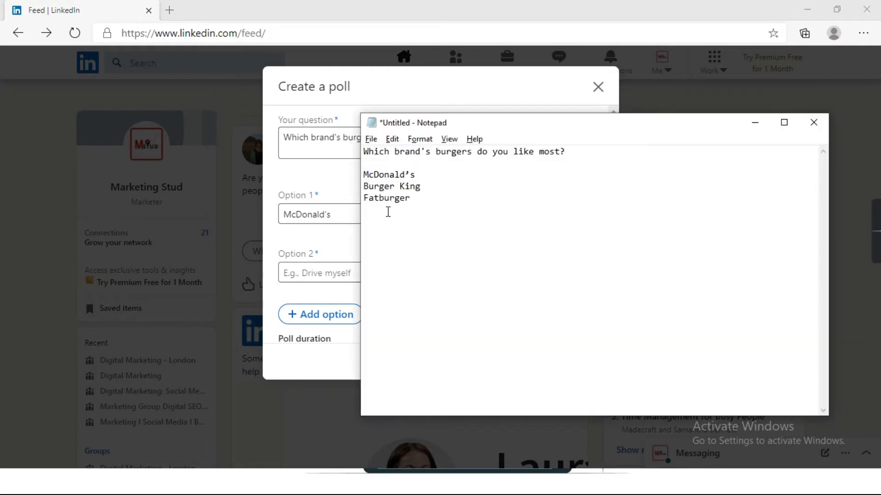
key("ctrl+shift+Right")
key("ctrl+shift+Right")
key("ctrl+c")
key("alt+Tab")
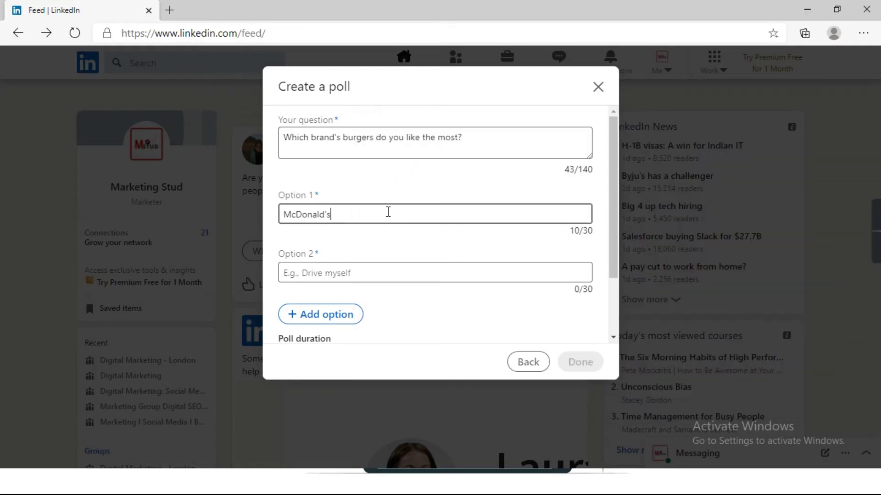
left_click(411, 273)
key("ctrl+v")
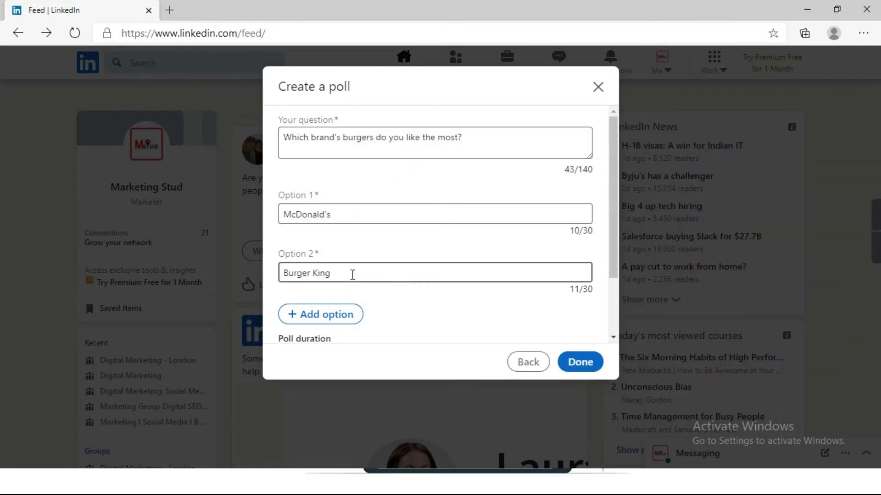
- Add a third option field and remove the extra fourth option
scroll(353, 274, "down", 1)
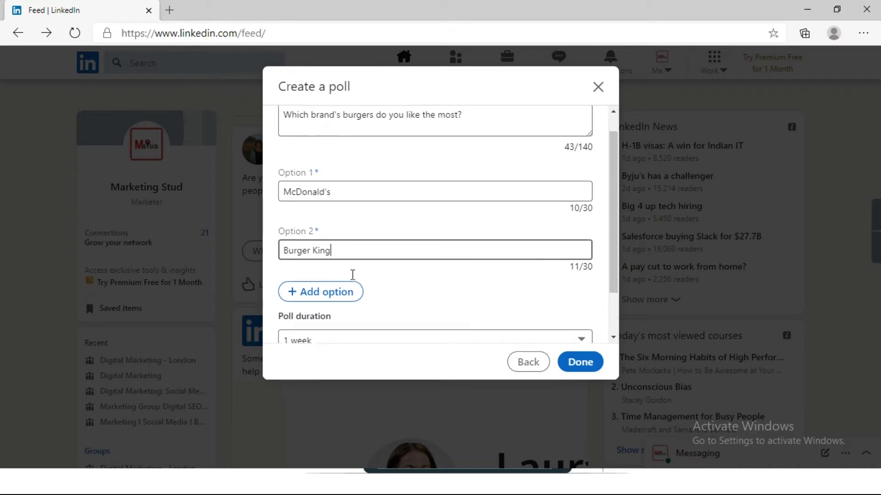
left_click(320, 280)
scroll(320, 289, "down", 2)
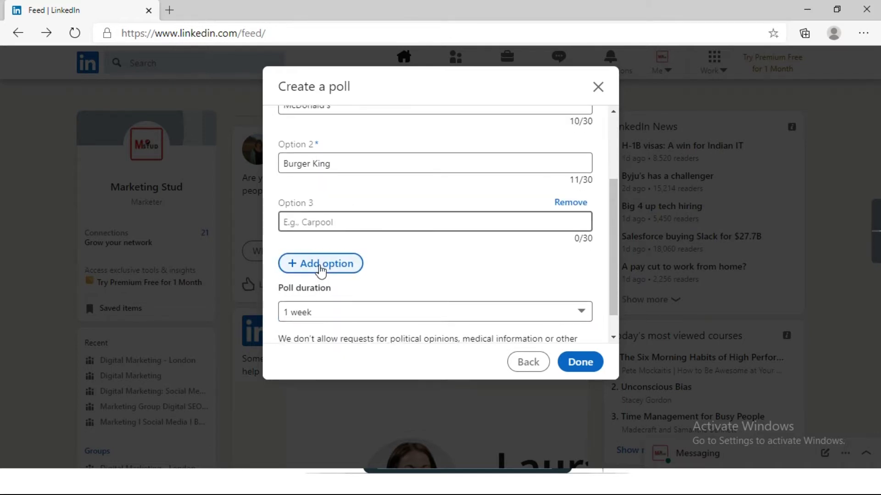
left_click(320, 271)
scroll(399, 246, "down", 2)
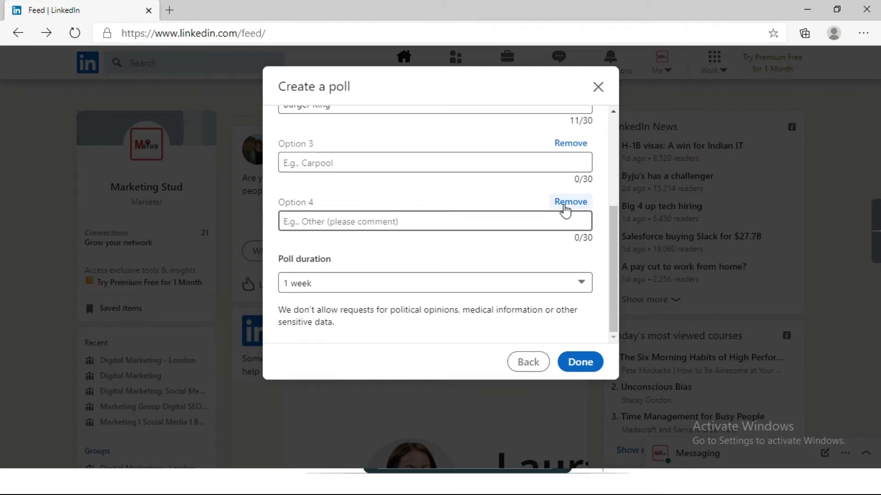
left_click(568, 202)
- Copy Fatburger from Notepad into Option 3
left_click(370, 191)
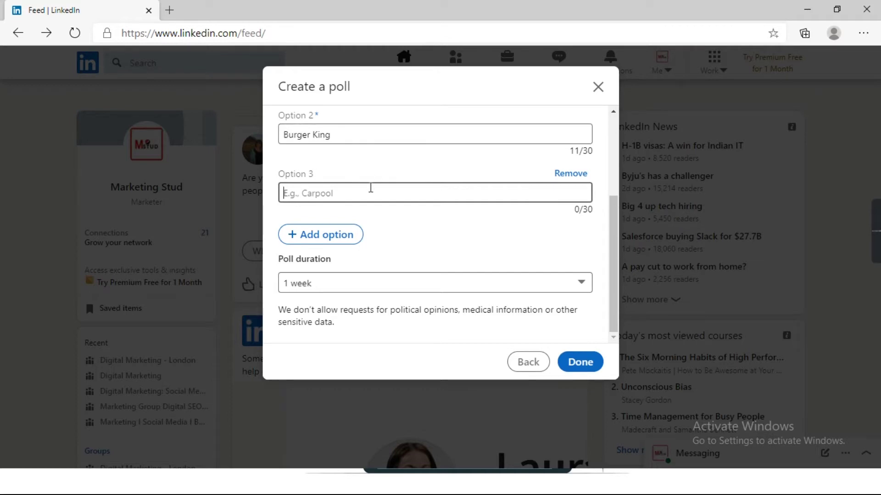
key("alt+Tab")
key("Down")
key("shift+Home")
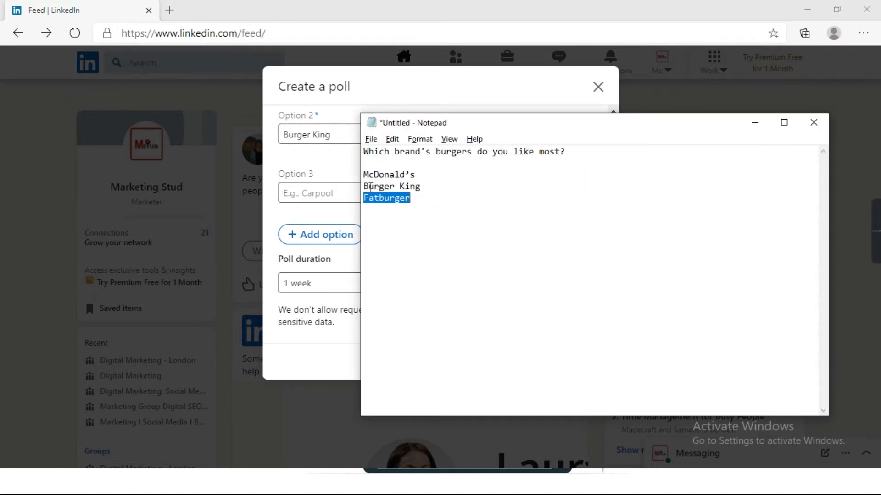
key("alt+Tab")
key("ctrl+v")
scroll(370, 188, "up", 2)
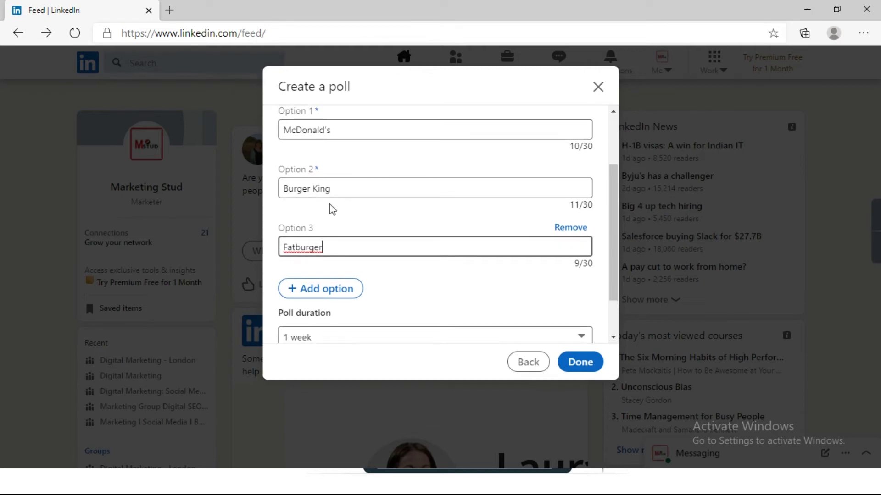
scroll(406, 247, "up", 1)
scroll(405, 247, "down", 2)
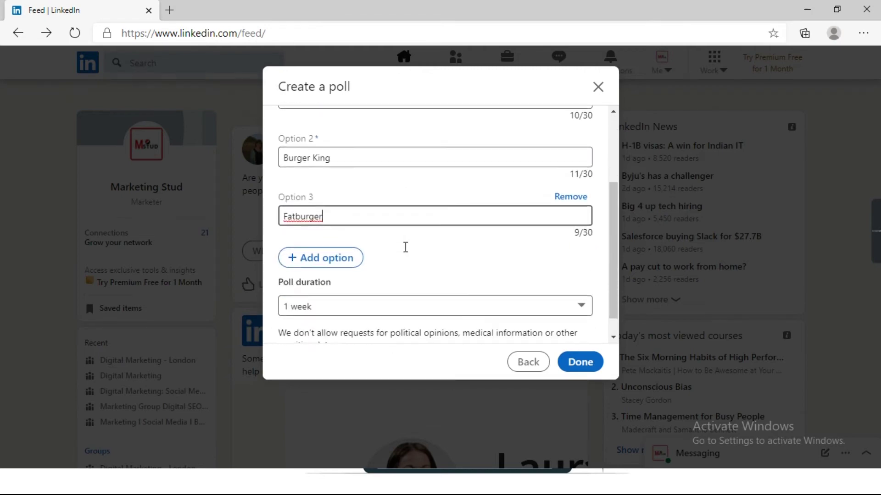
scroll(381, 296, "down", 1)
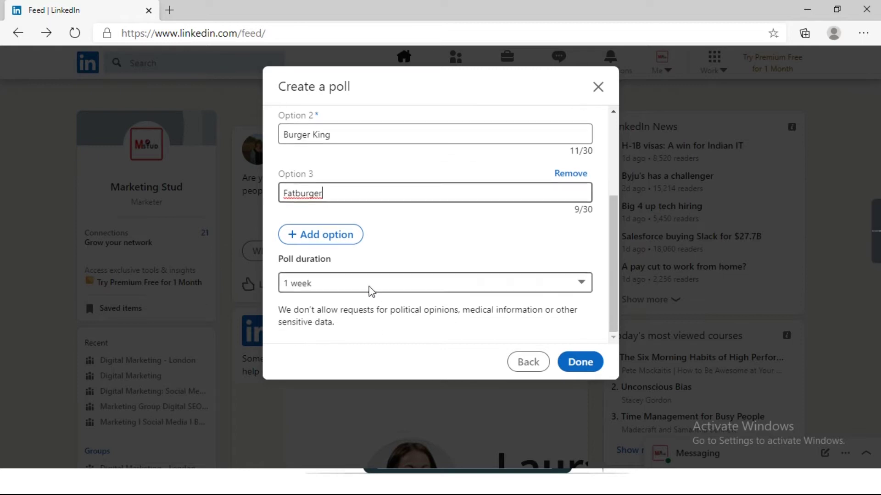
- Set the poll duration to 3 days, switch it back to 1 week, and finish the poll
left_click(350, 288)
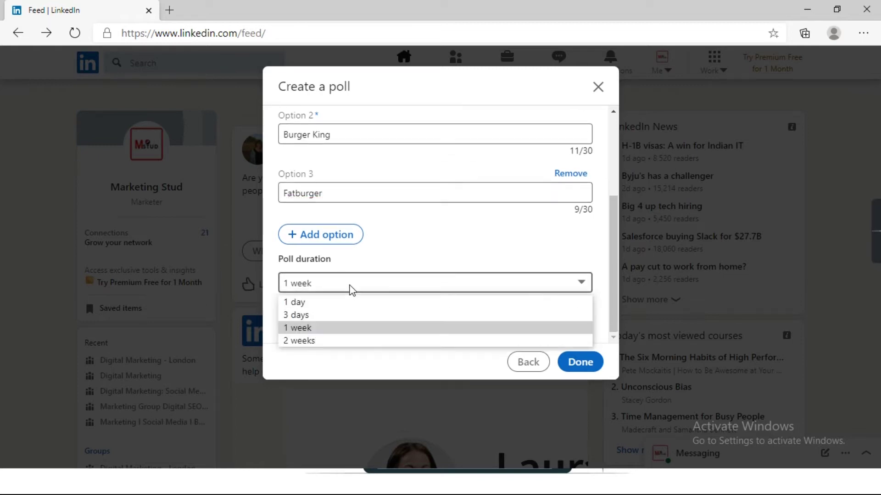
left_click(351, 288)
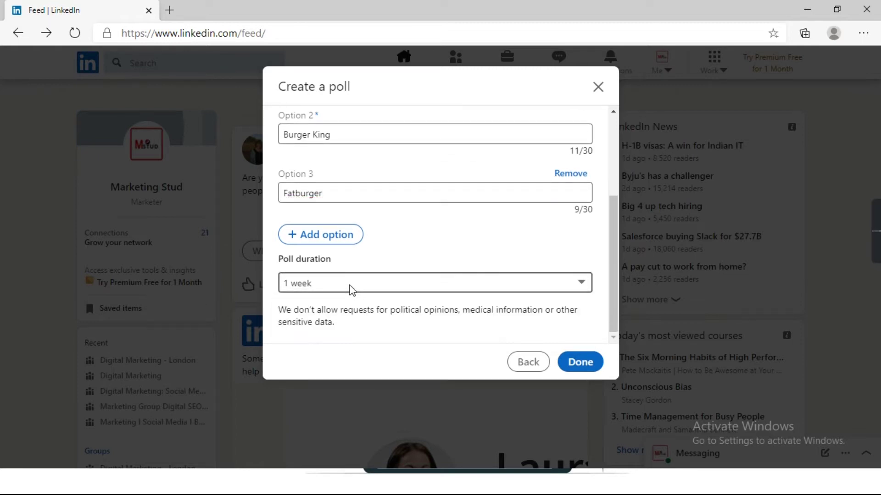
left_click(417, 284)
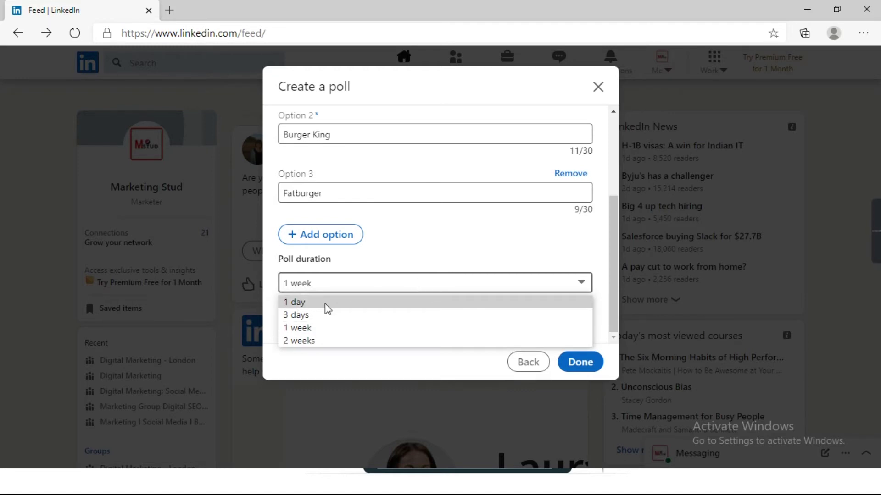
left_click(325, 318)
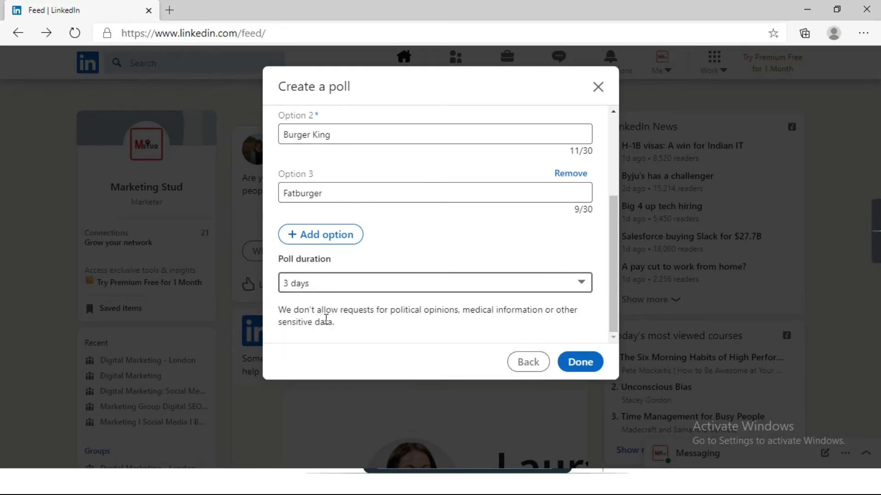
left_click(324, 288)
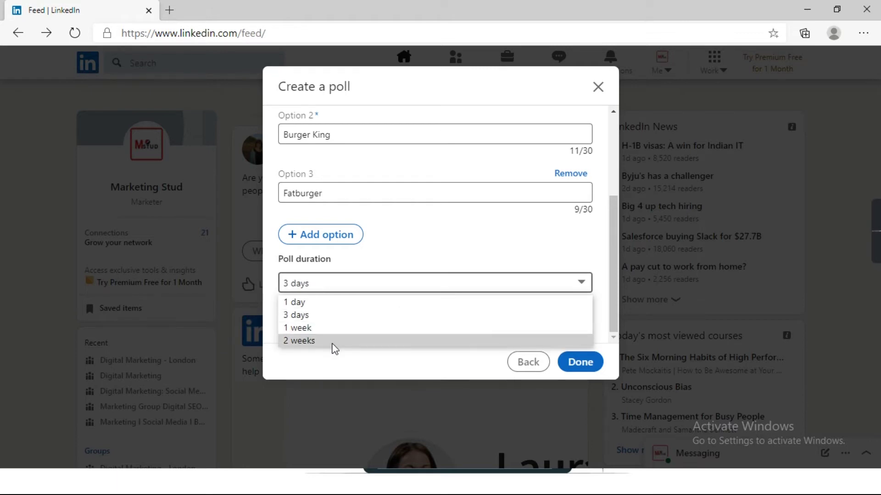
left_click(318, 329)
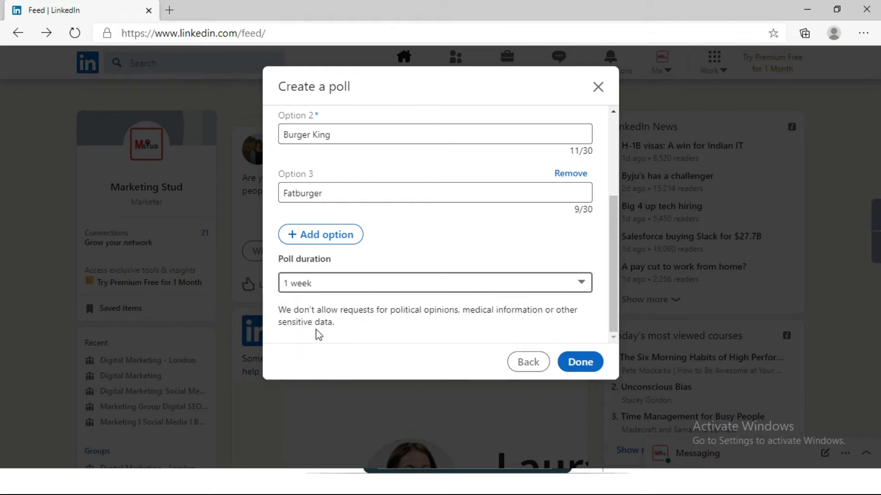
scroll(415, 278, "up", 5)
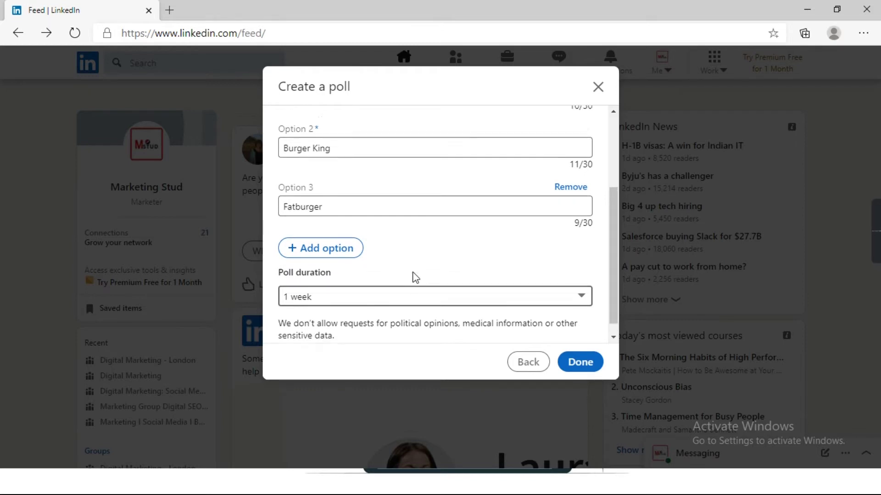
scroll(415, 278, "down", 3)
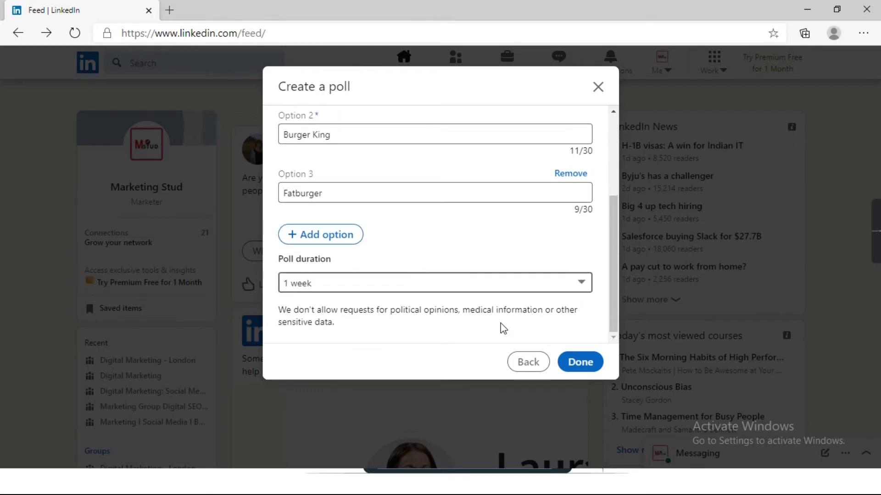
left_click(587, 366)
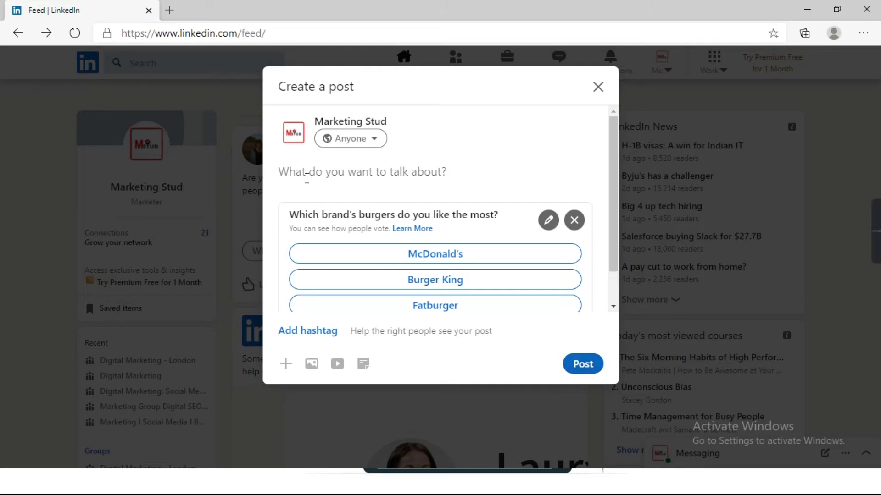
- Write the caption 'Please Vote!' in the post text box
left_click(289, 175)
type("Pl")
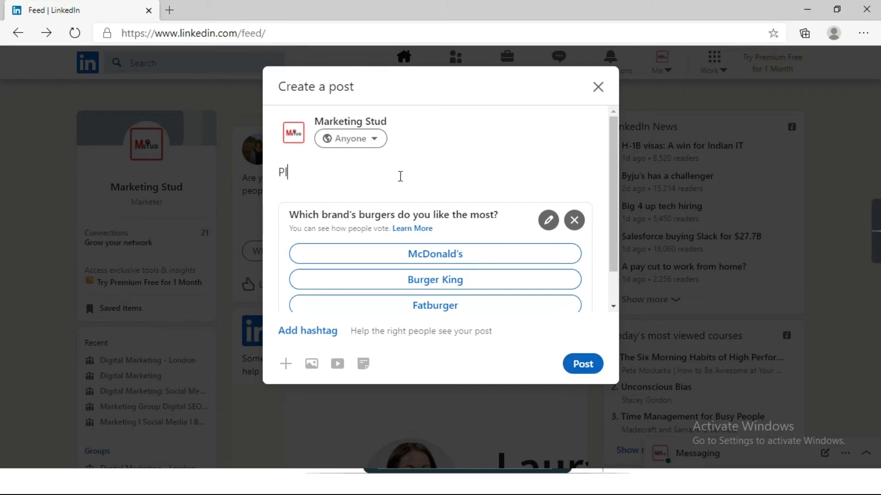
type("ease Vote1!")
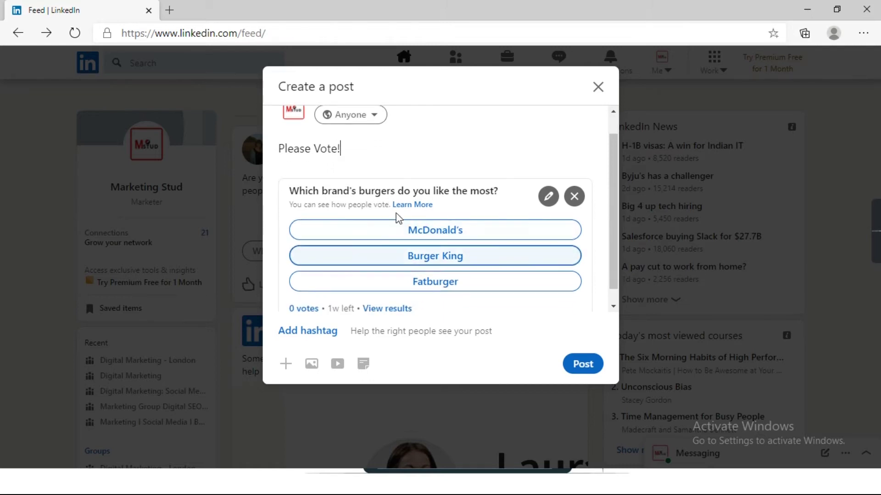
scroll(422, 228, "down", 1)
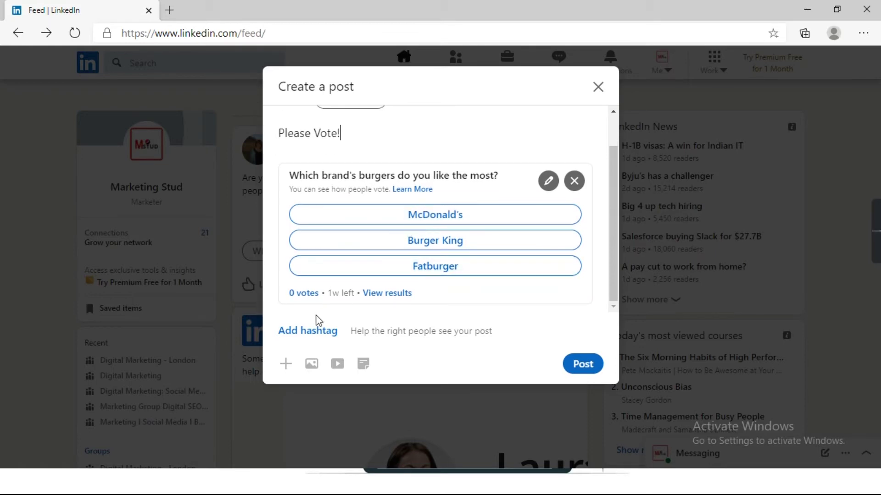
- Add the hashtags #brand #poll #polls #onlinesurveys after the caption
left_click(308, 335)
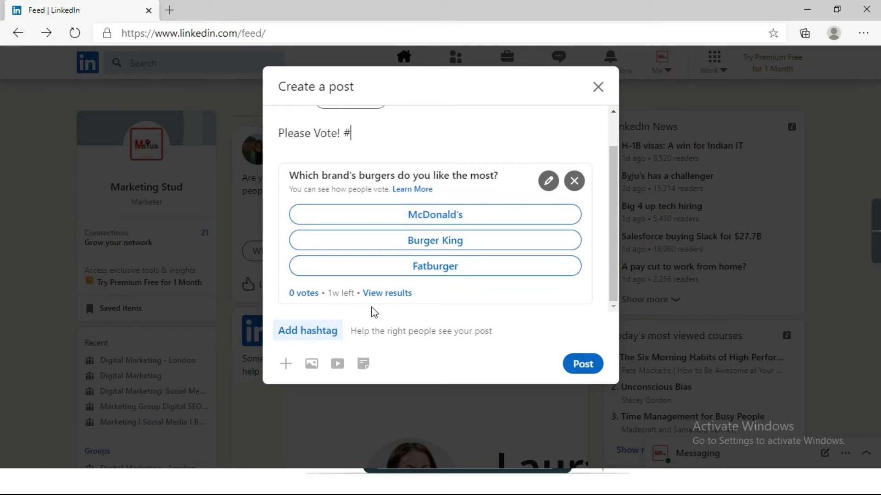
scroll(399, 306, "up", 1)
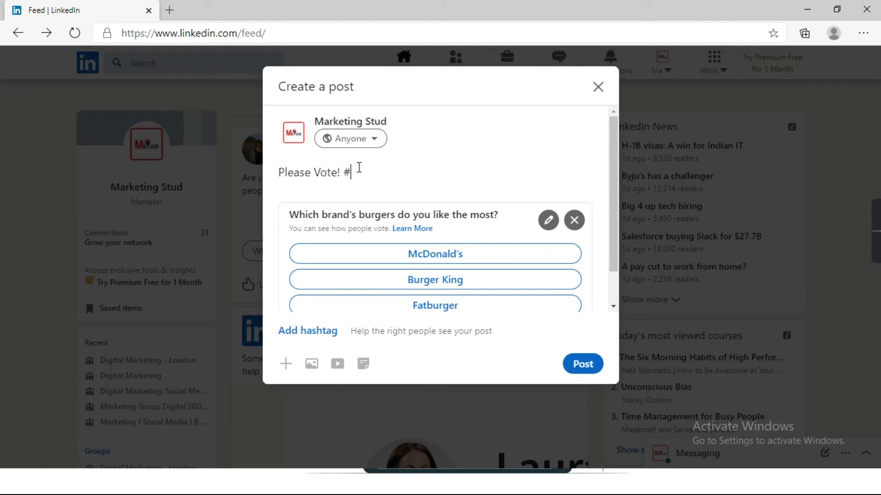
type("brand")
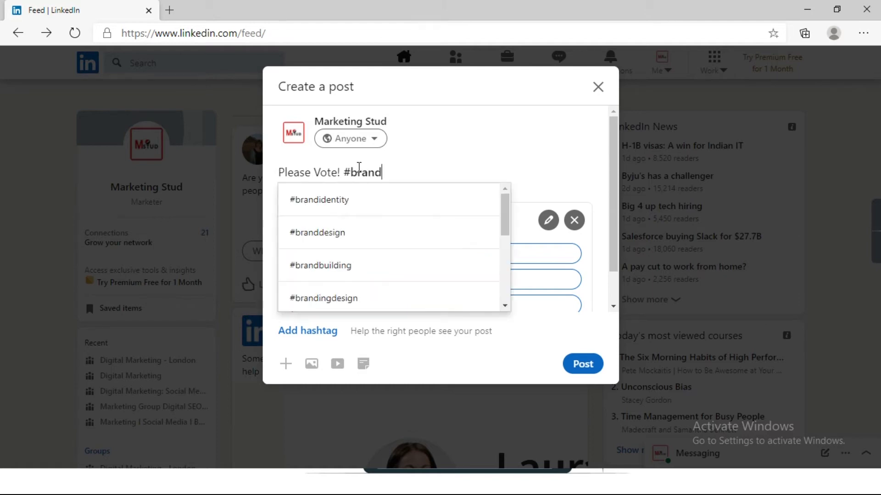
type(" #po")
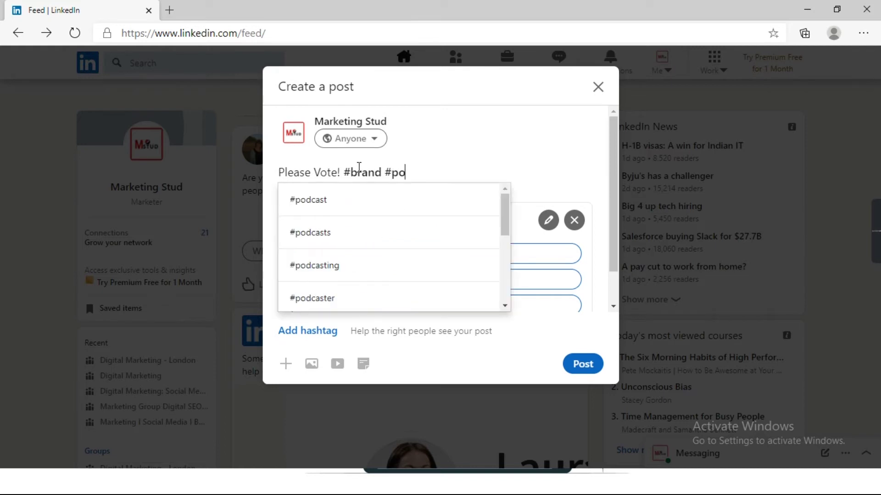
type("ll #polls ")
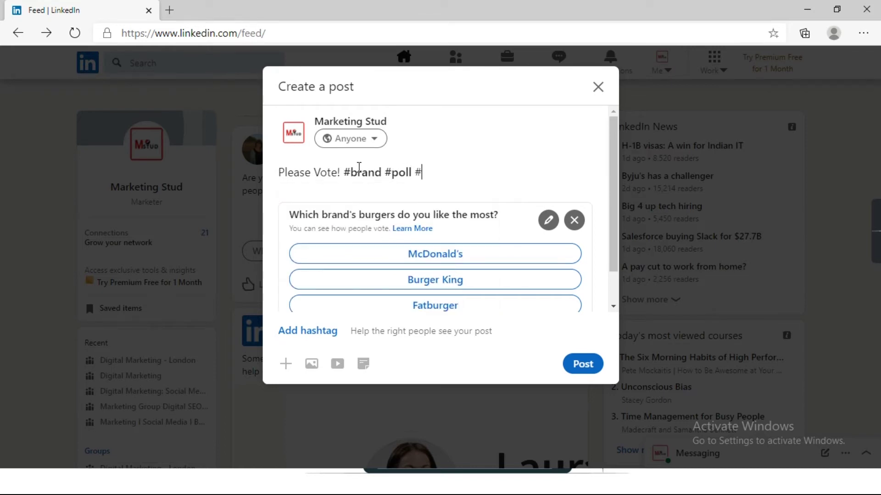
type("#onlinesurvey")
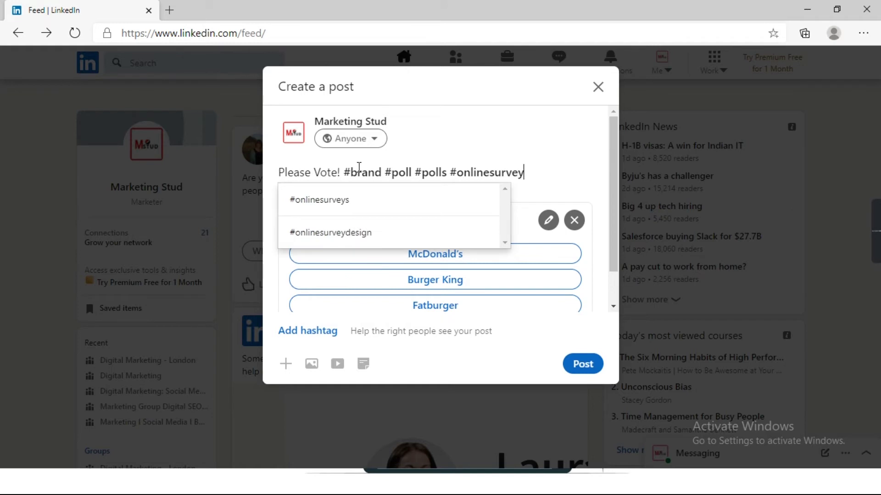
type("s")
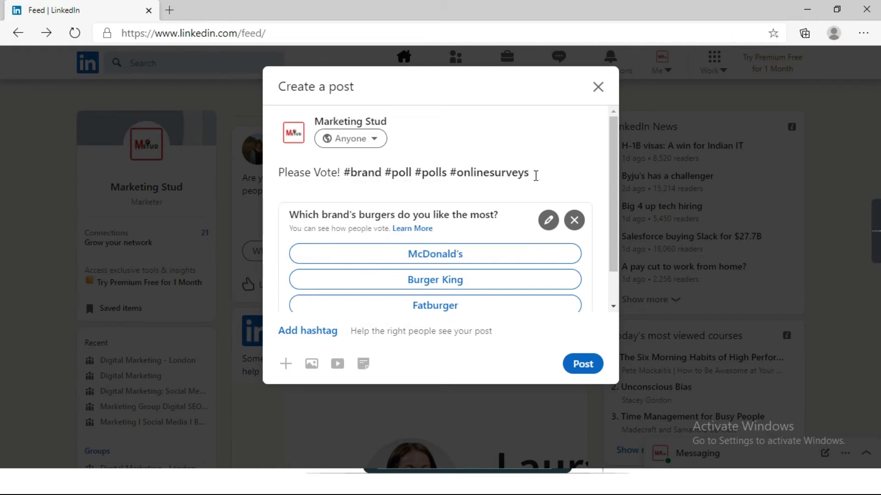
scroll(445, 185, "down", 1)
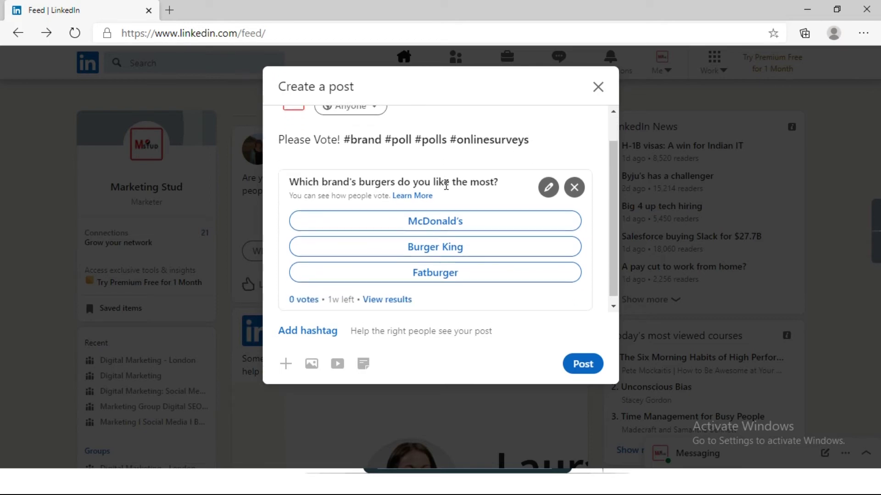
left_click(279, 133)
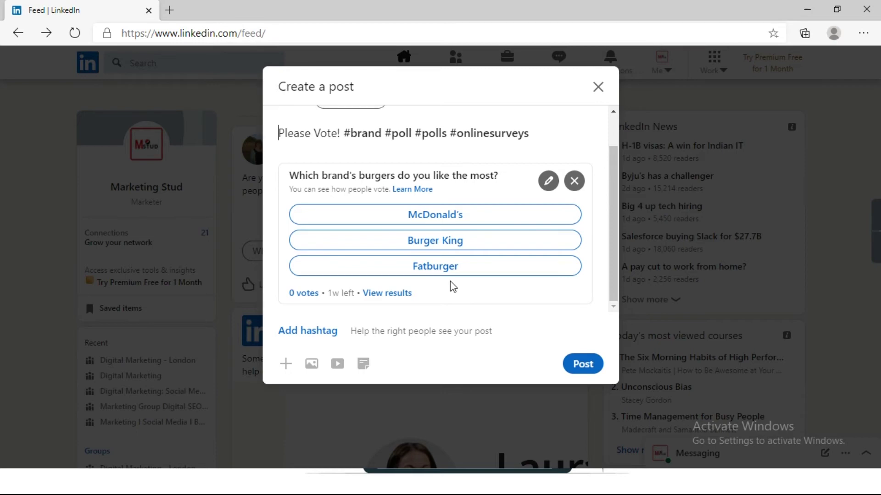
scroll(491, 231, "up", 1)
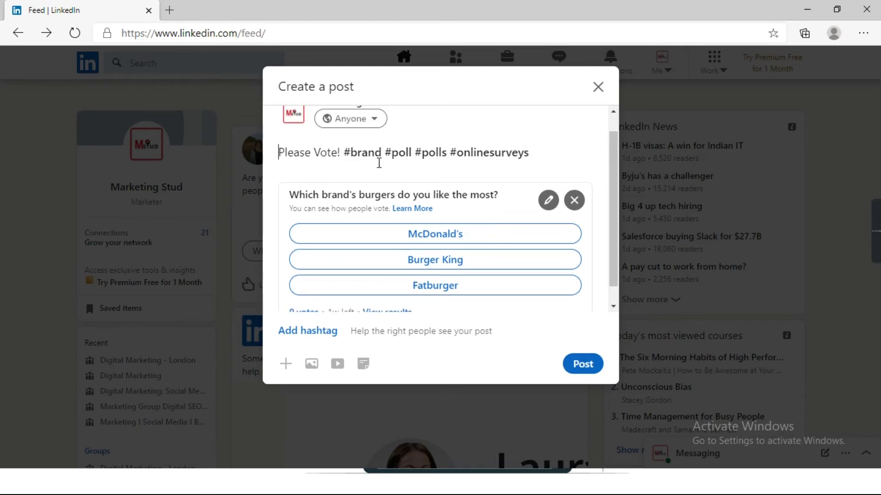
left_click_drag(354, 154, 466, 158)
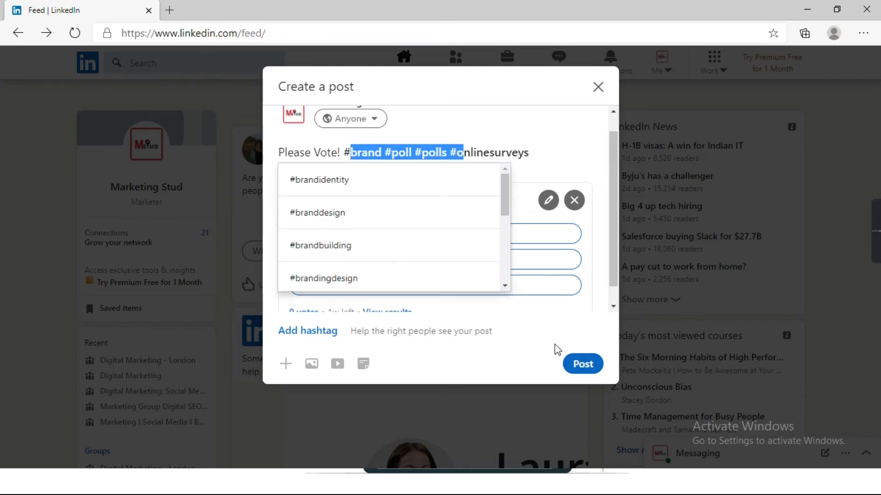
- Publish the poll post and vote for Burger King, giving it 100% with 1 vote
left_click(549, 314)
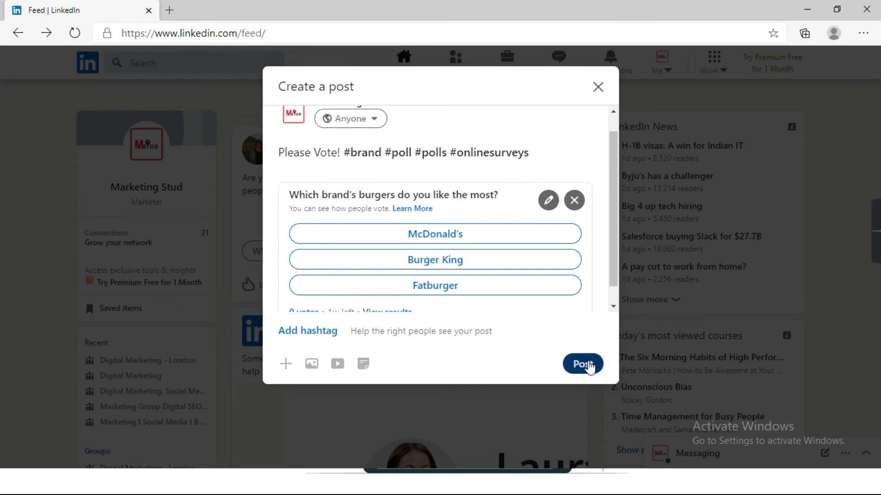
left_click(583, 363)
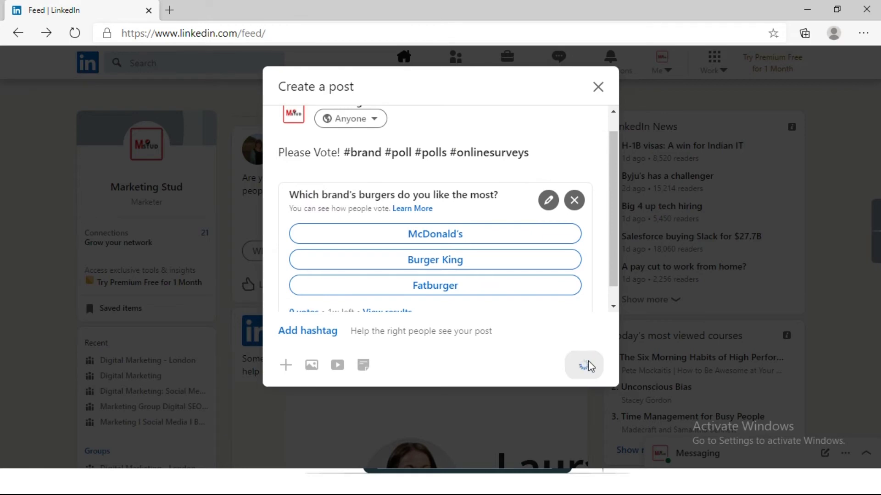
scroll(393, 311, "down", 5)
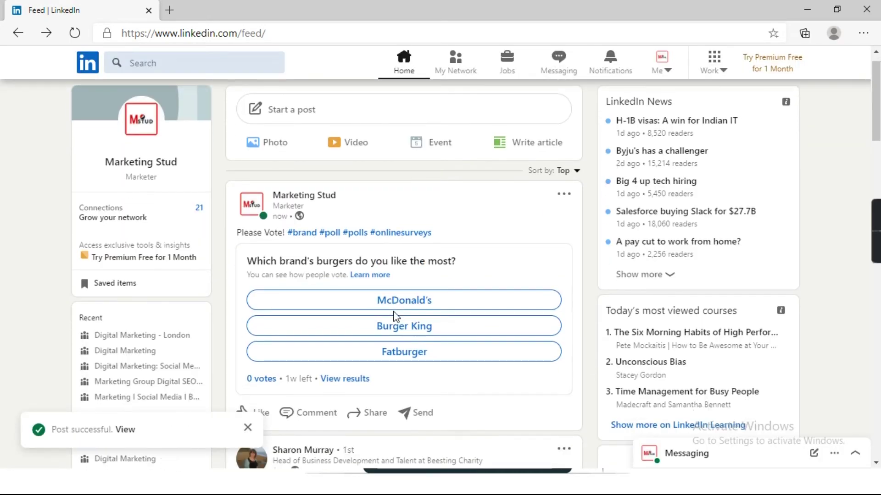
scroll(392, 314, "up", 4)
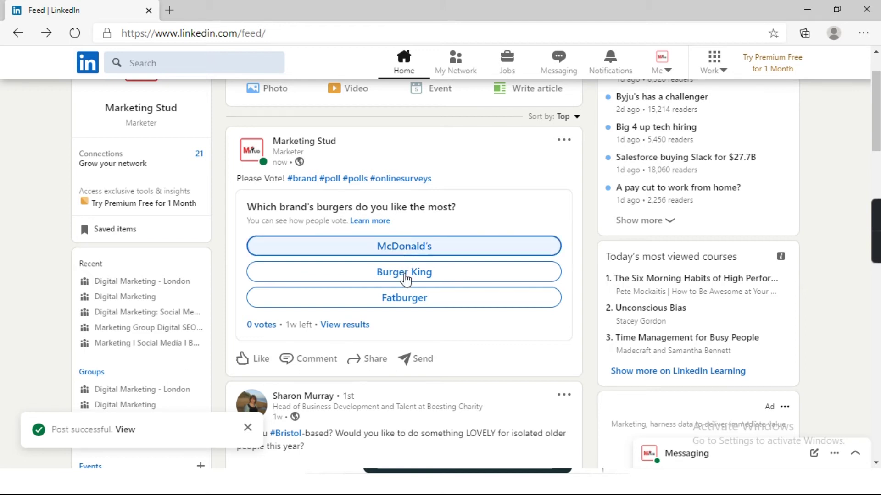
left_click(366, 275)
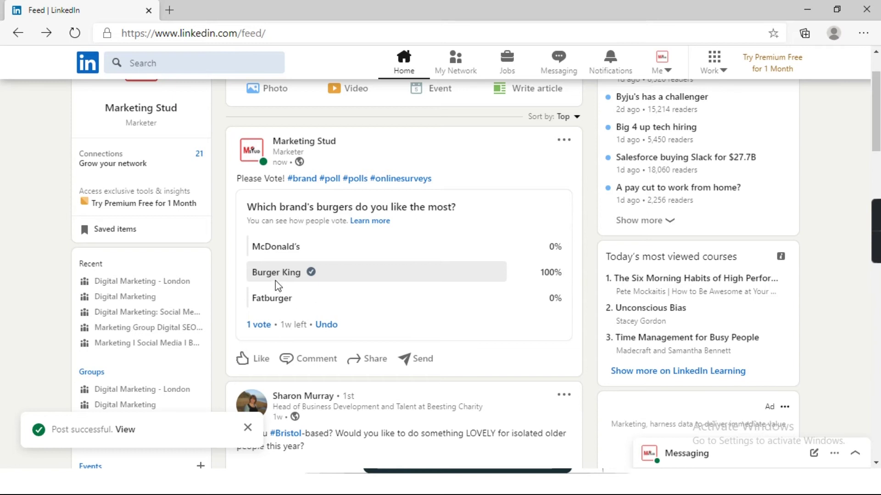
left_click_drag(274, 327, 250, 329)
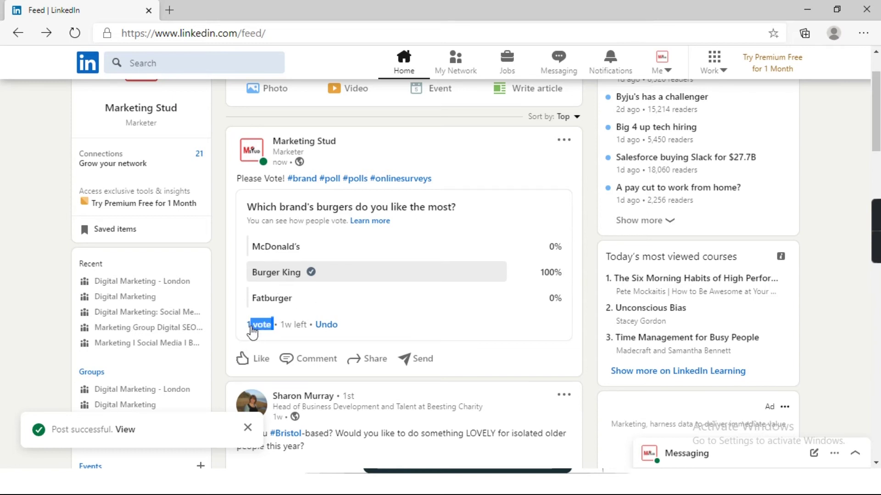
left_click(234, 277)
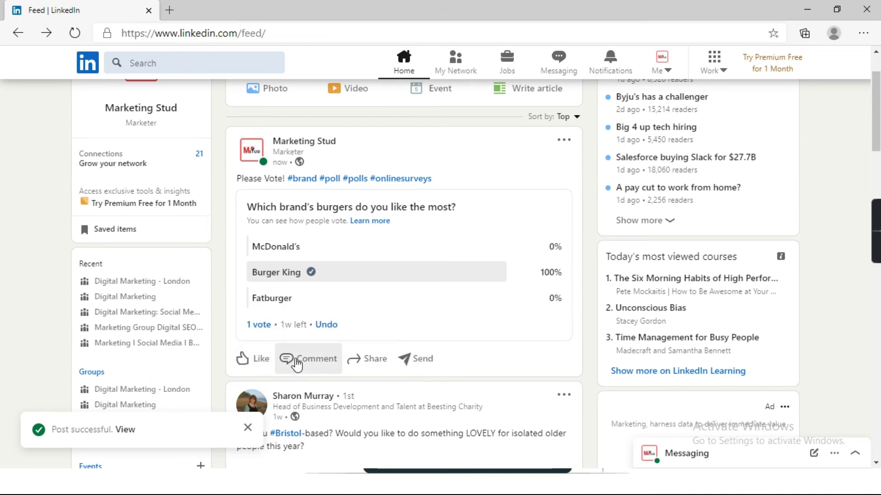
left_click(365, 367)
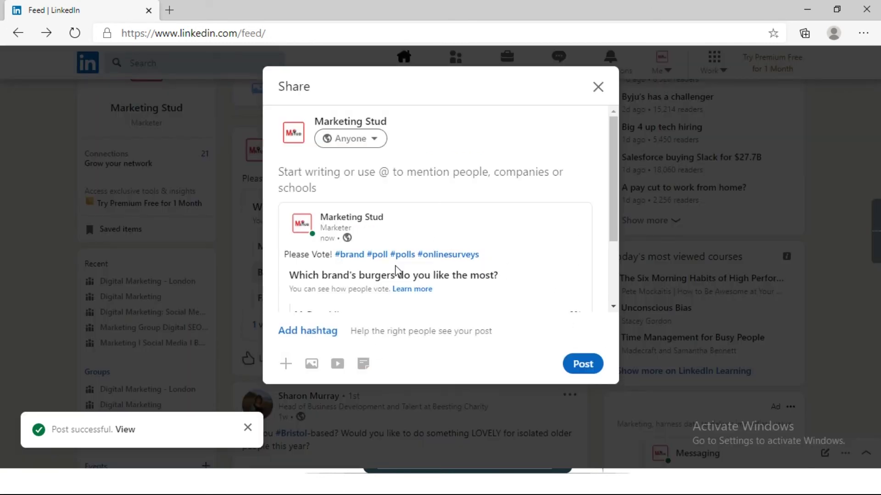
scroll(397, 271, "down", 2)
scroll(437, 278, "down", 3)
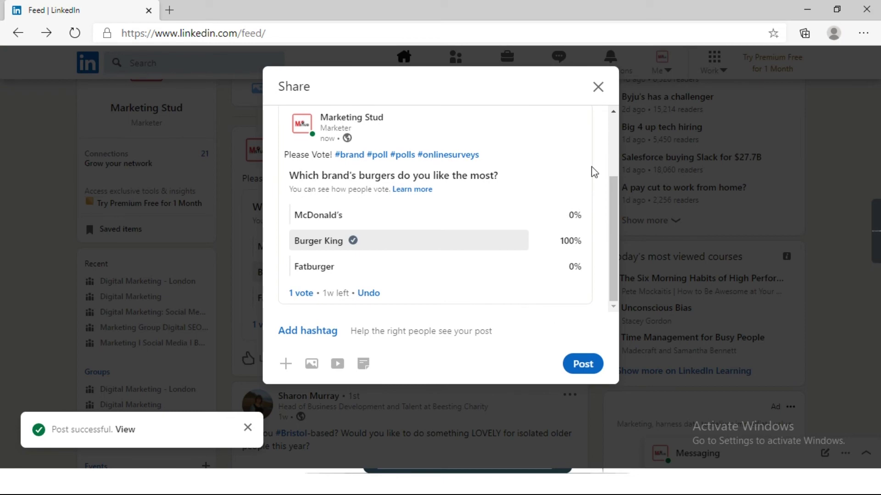
left_click(598, 87)
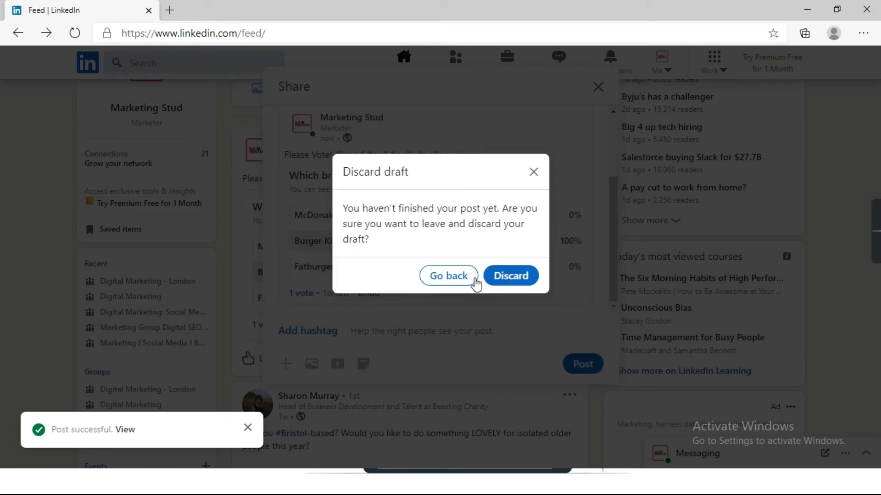
left_click(506, 275)
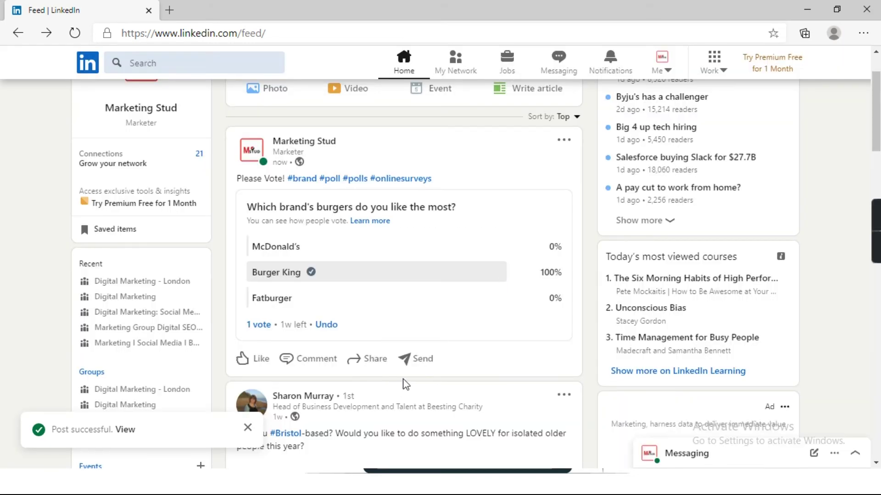
left_click(416, 367)
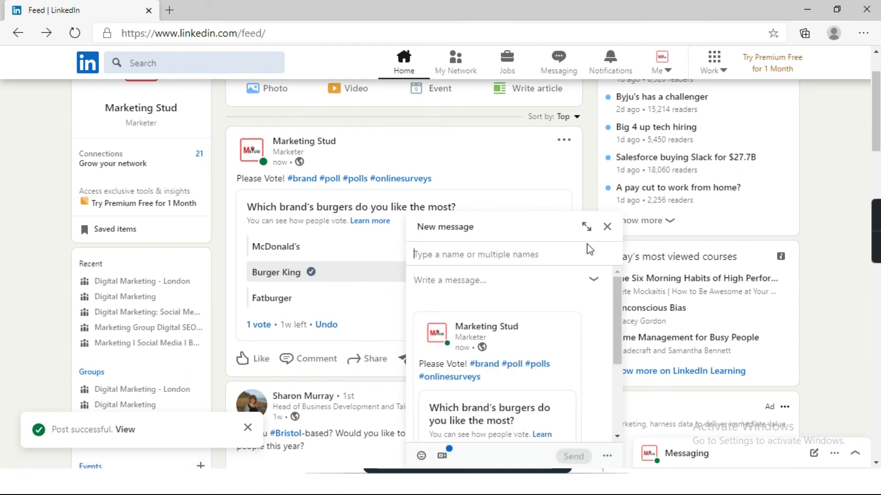
left_click(609, 226)
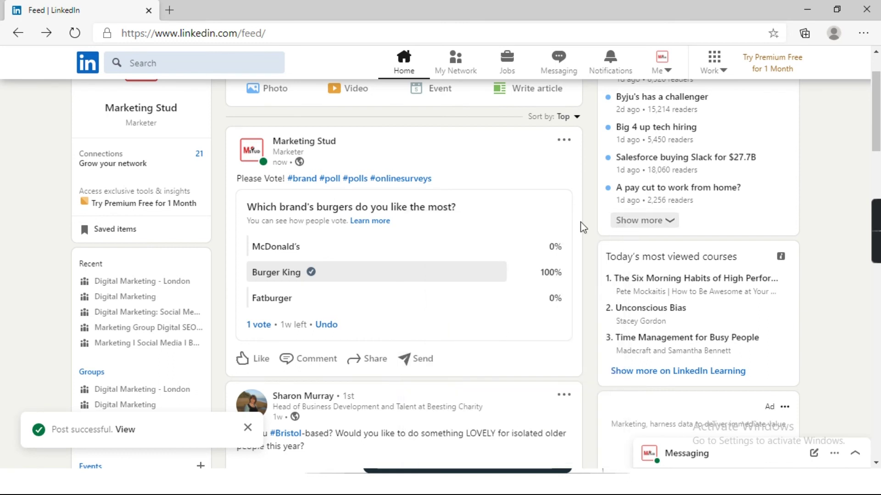
left_click(563, 141)
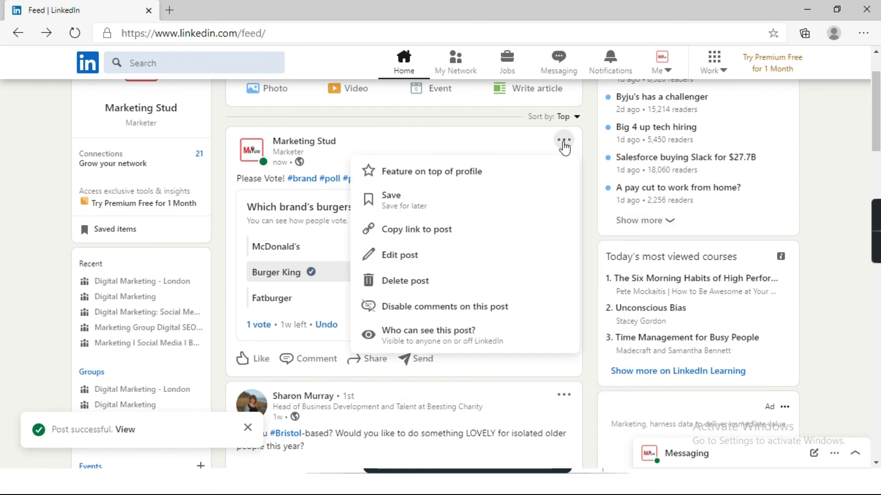
left_click(420, 254)
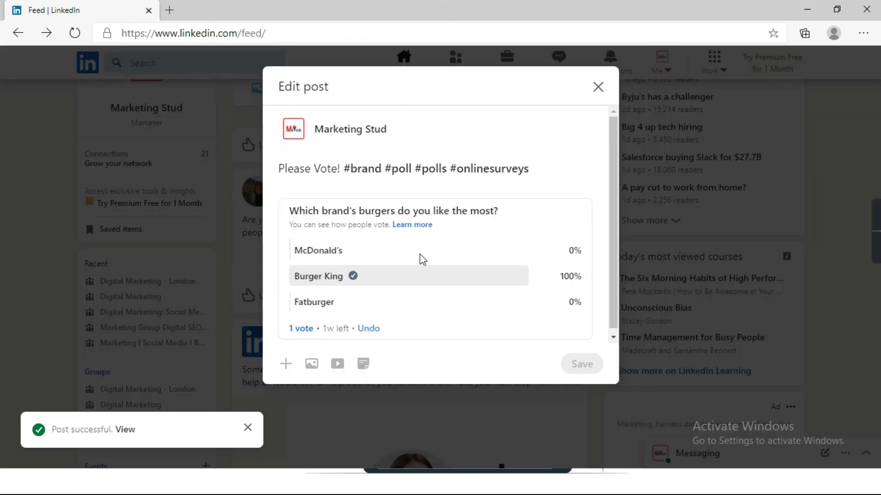
left_click_drag(338, 168, 282, 169)
left_click(415, 197)
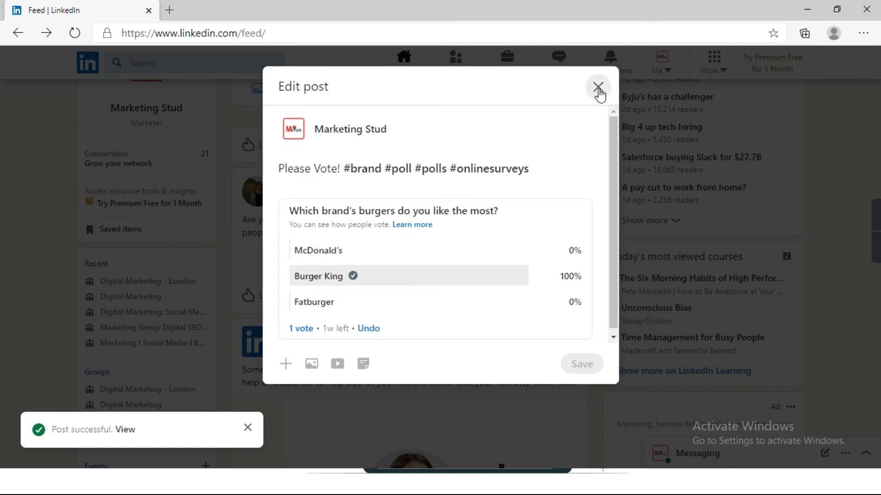
left_click(598, 87)
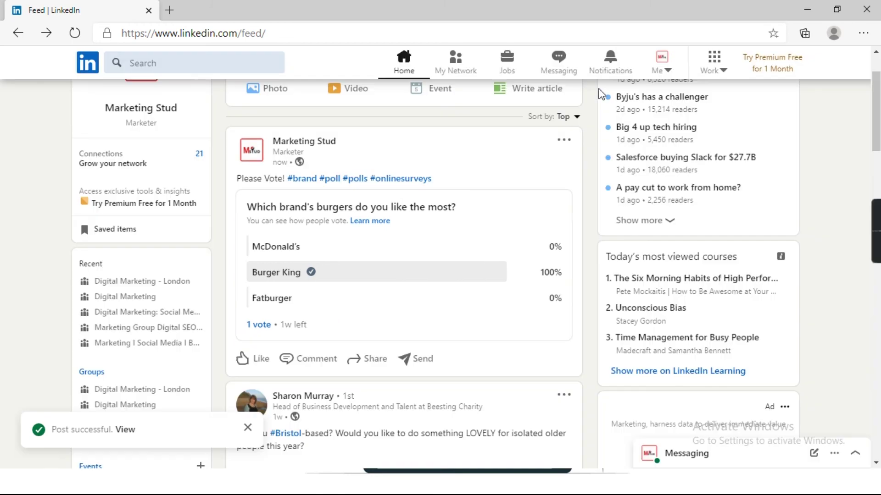
left_click(564, 141)
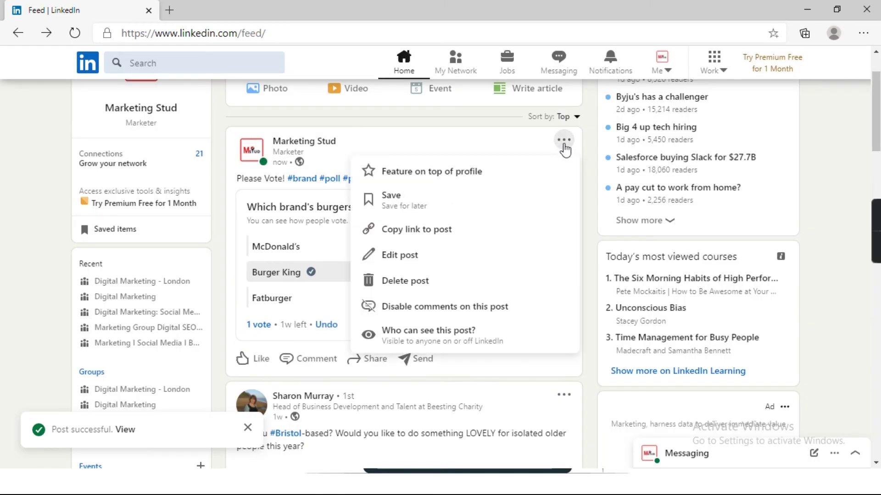
left_click(409, 282)
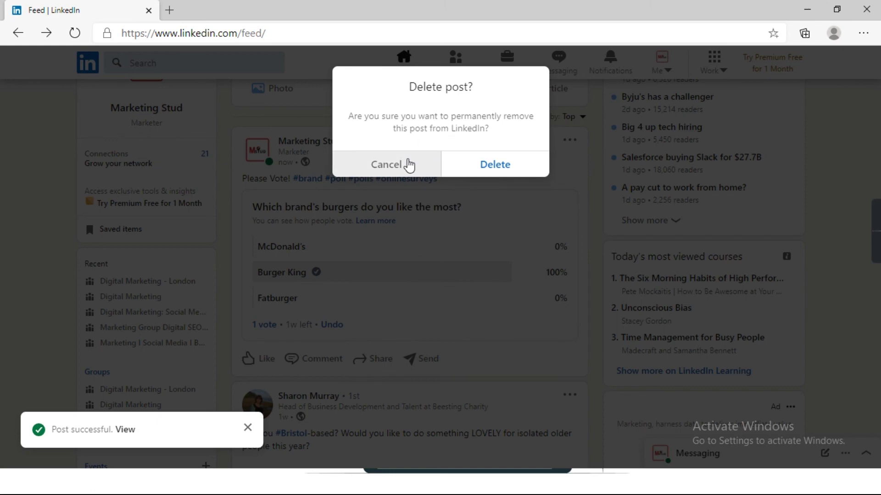
left_click(407, 165)
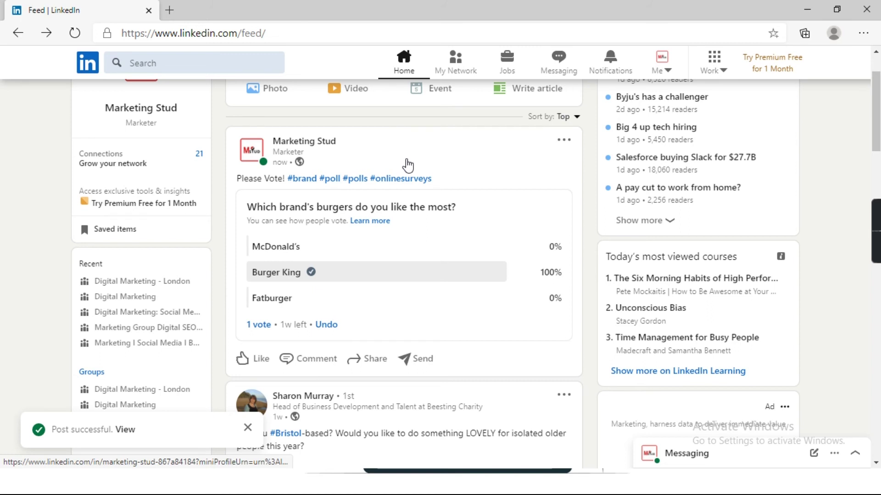
left_click(564, 140)
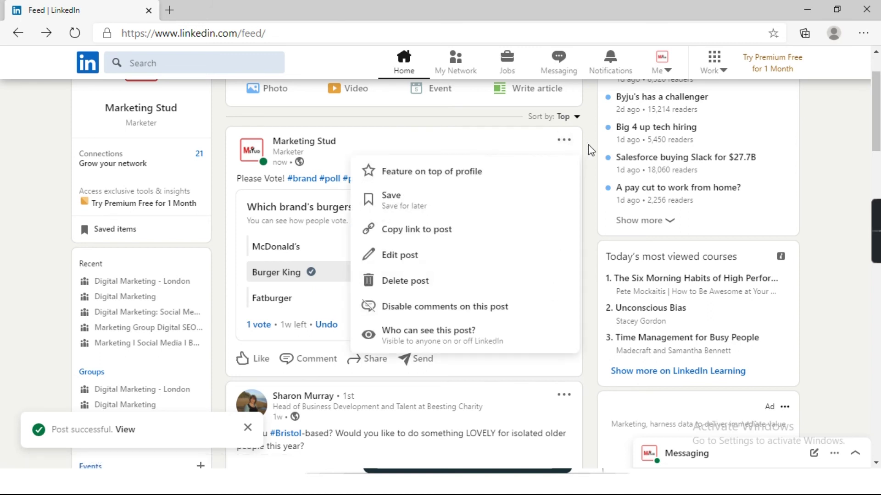
left_click(588, 145)
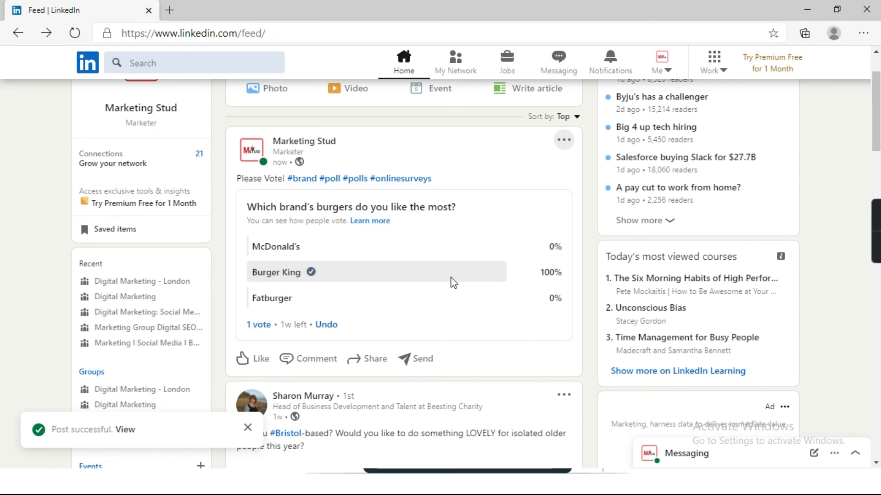
scroll(452, 281, "up", 2)
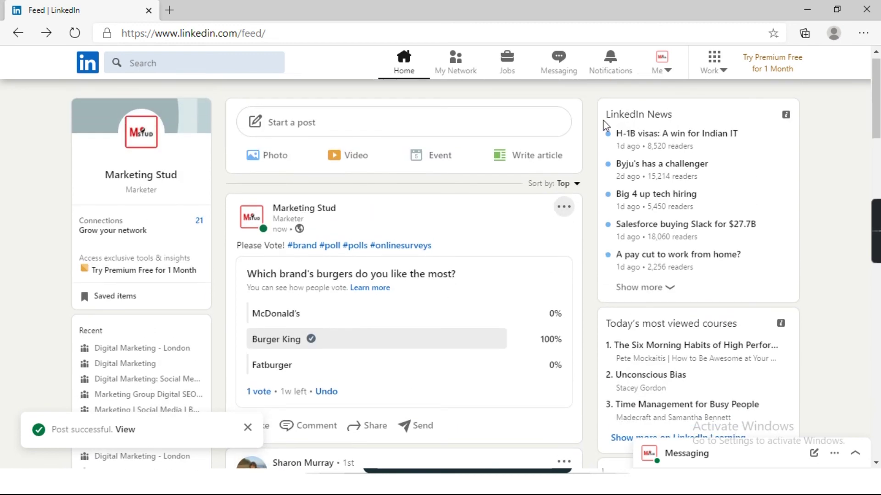